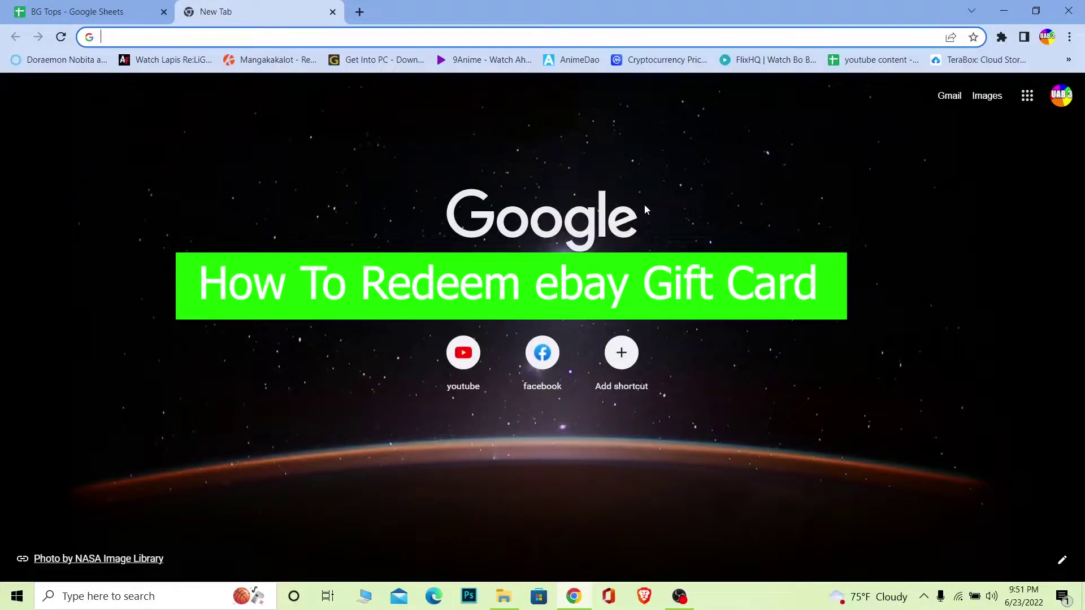
text(eba)
Replace the half-typed address and load ebay.com.
key(BackSpace)
key(BackSpace)
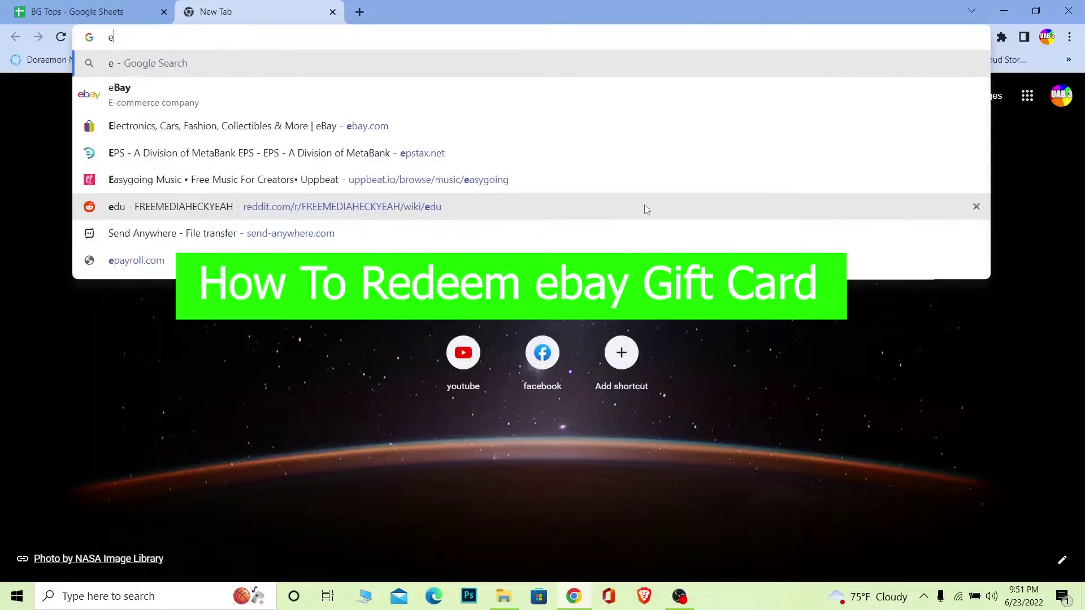
key(BackSpace)
text(ebay)
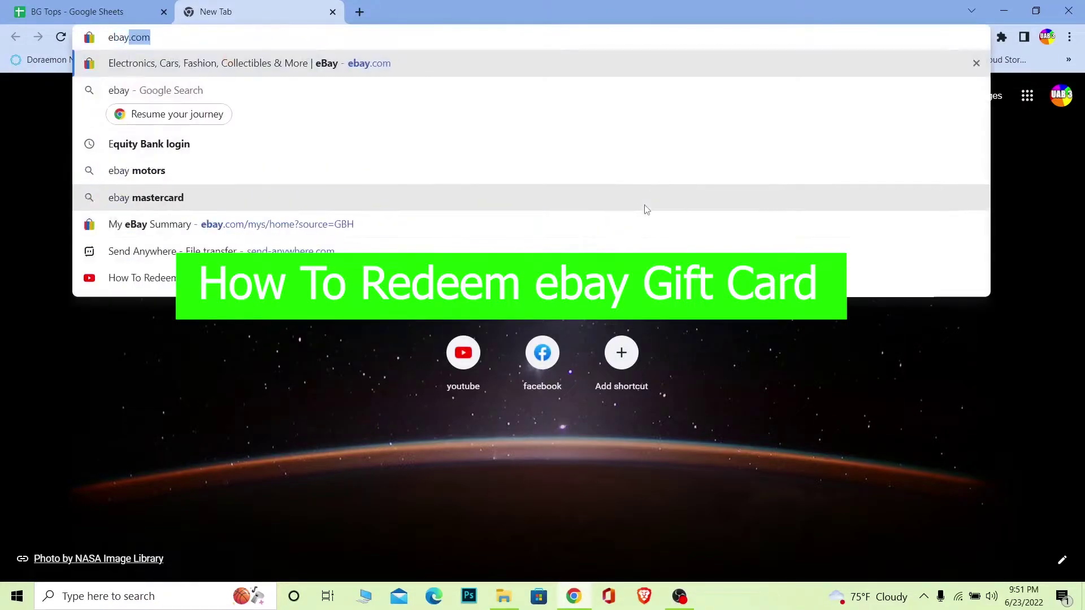
text(.com)
key(Return)
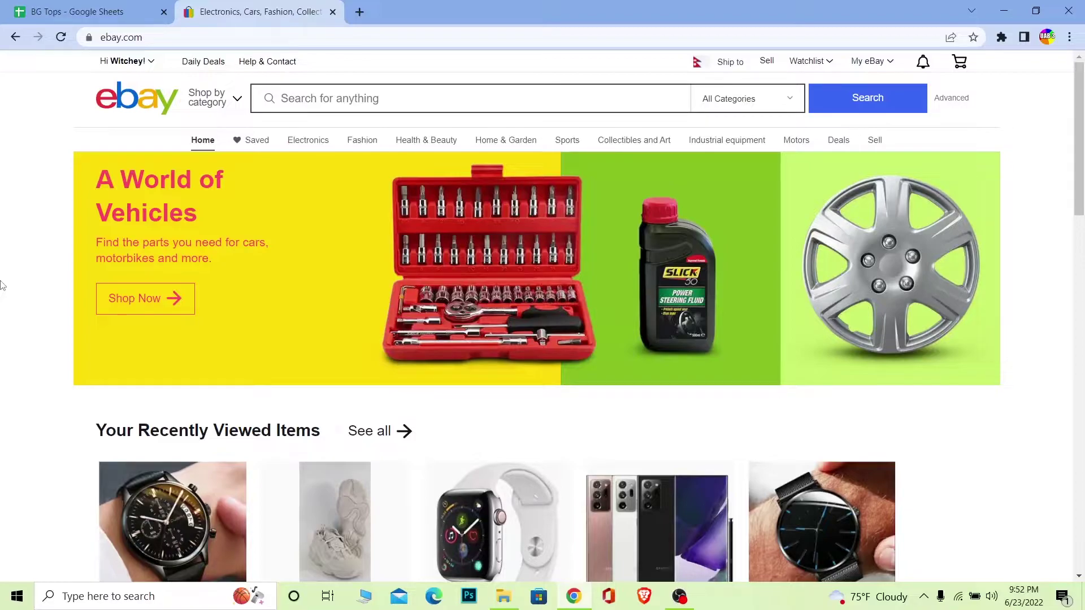
scroll(3, 286, down, 4)
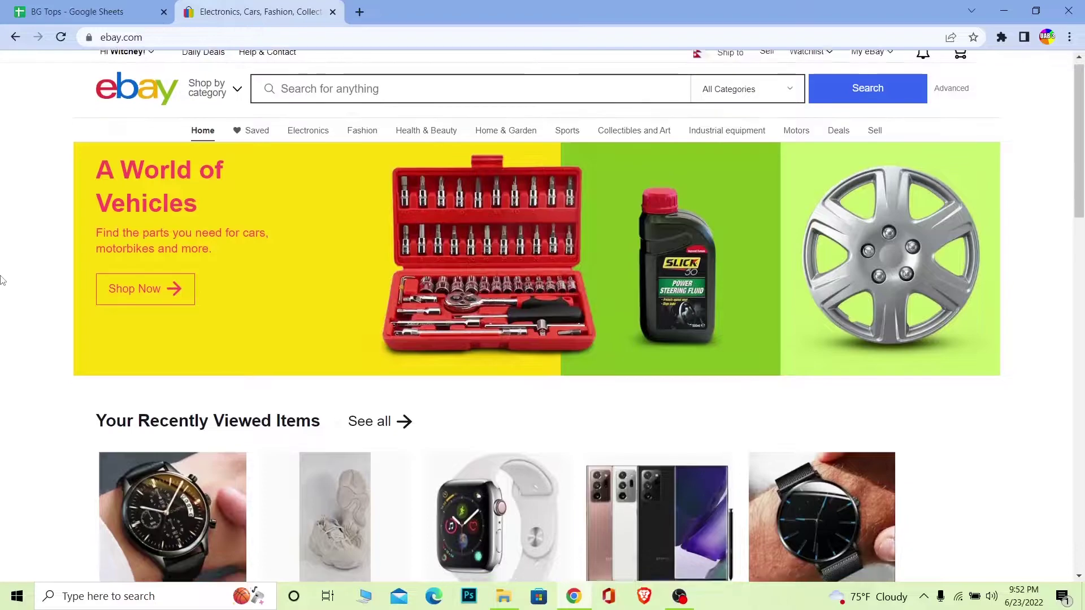
scroll(53, 342, down, 1)
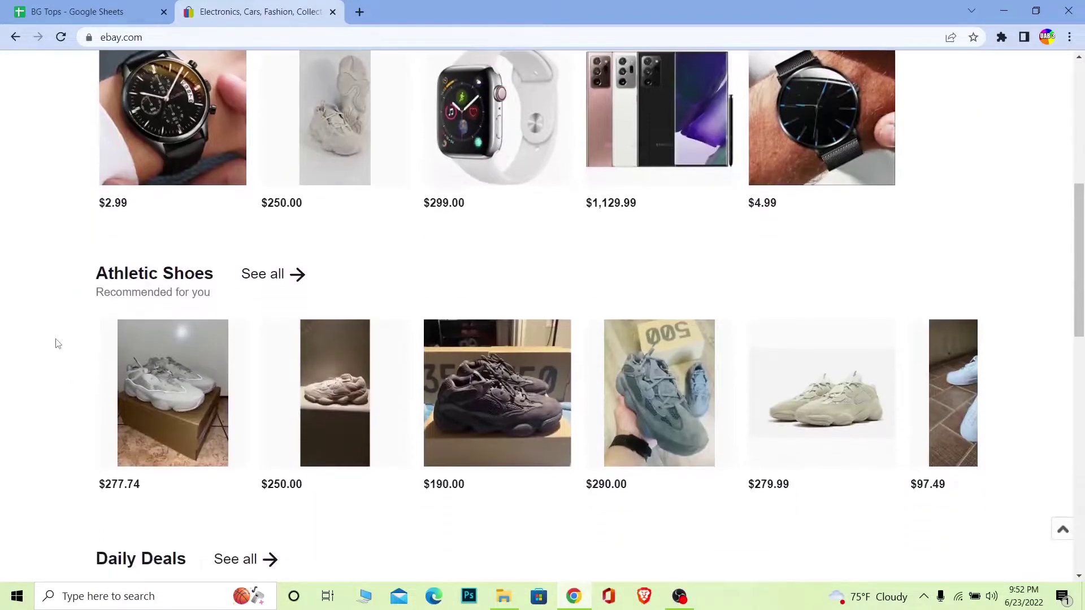
scroll(196, 303, up, 3)
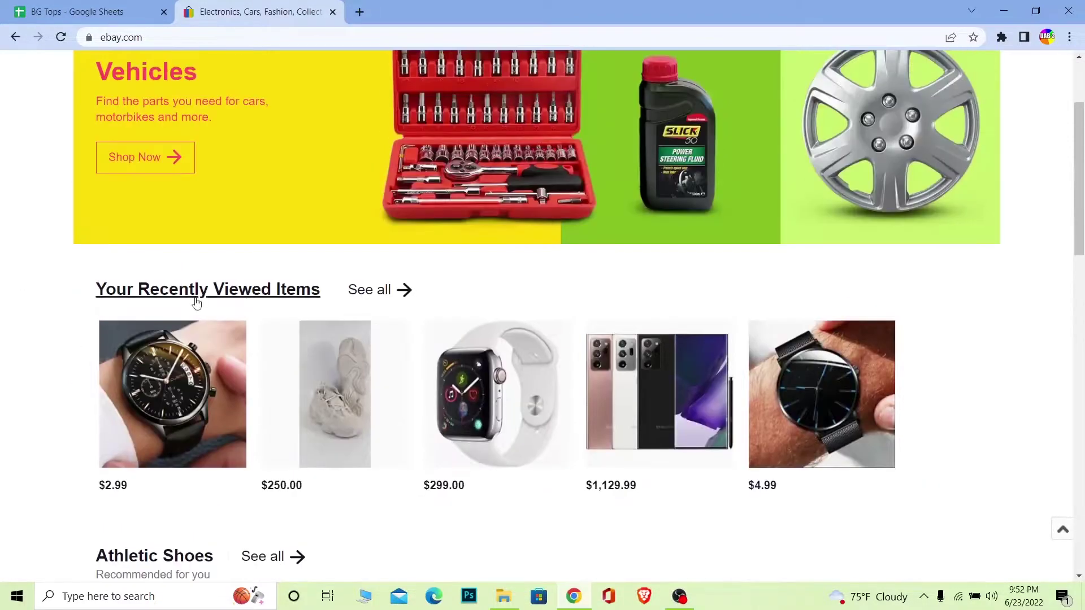
Buy the first recently viewed watch in colour B at US $4.99.
click(141, 406)
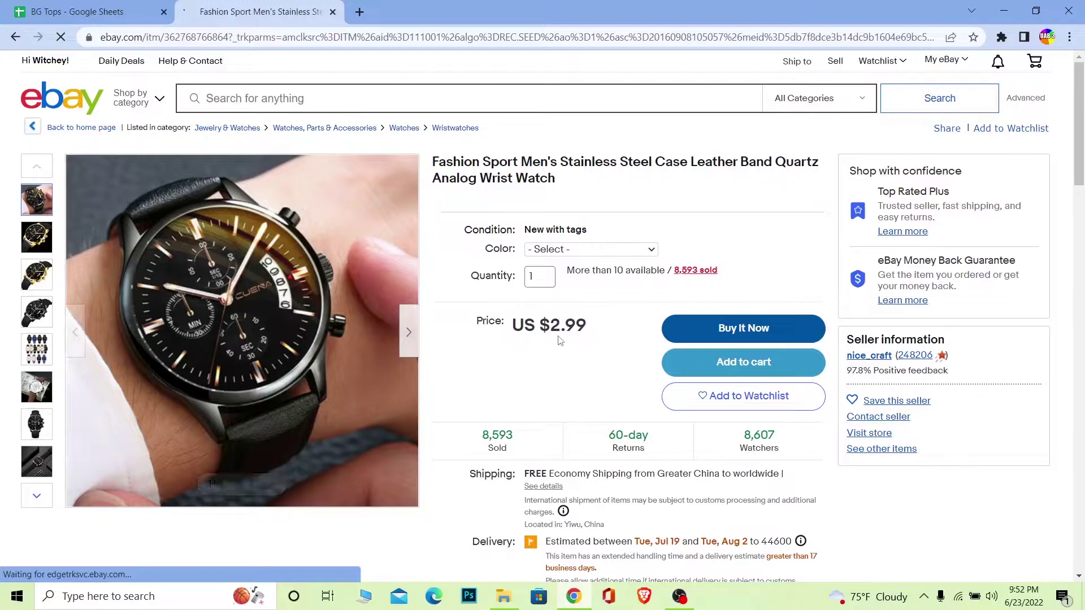
click(561, 249)
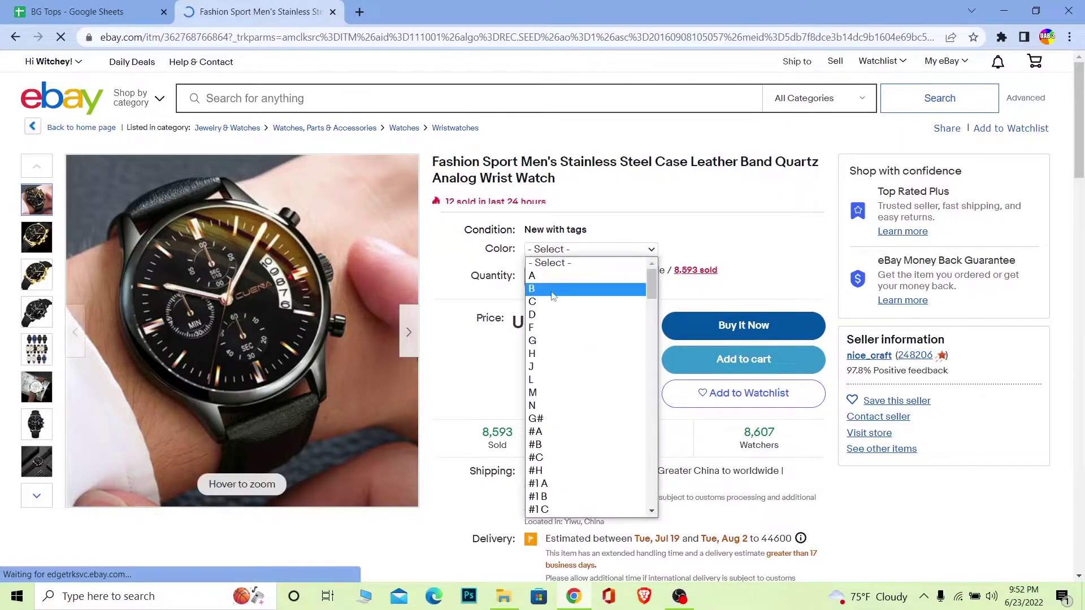
click(552, 287)
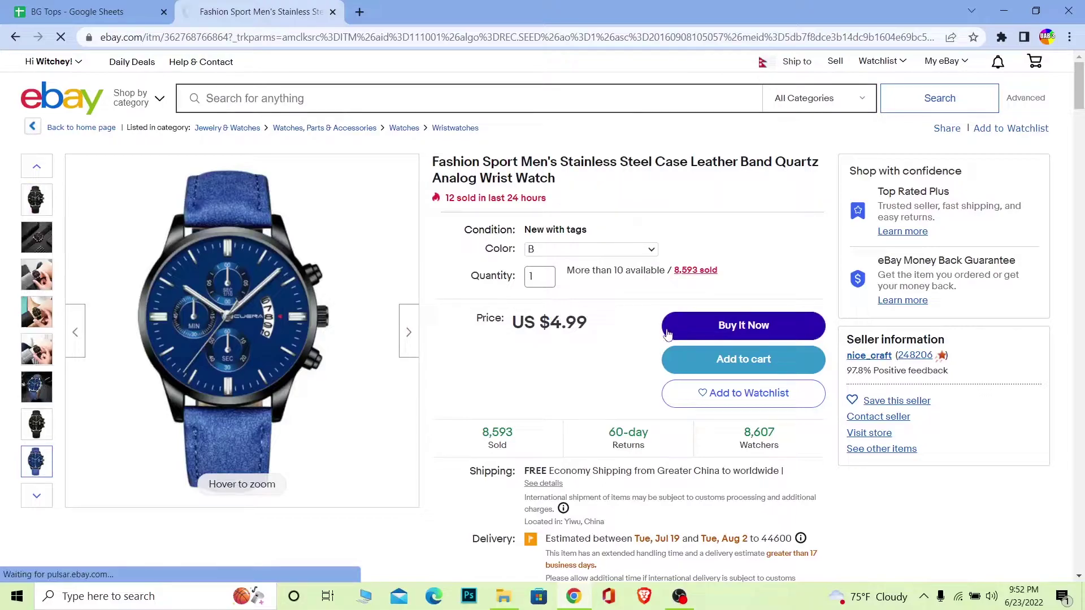
click(668, 332)
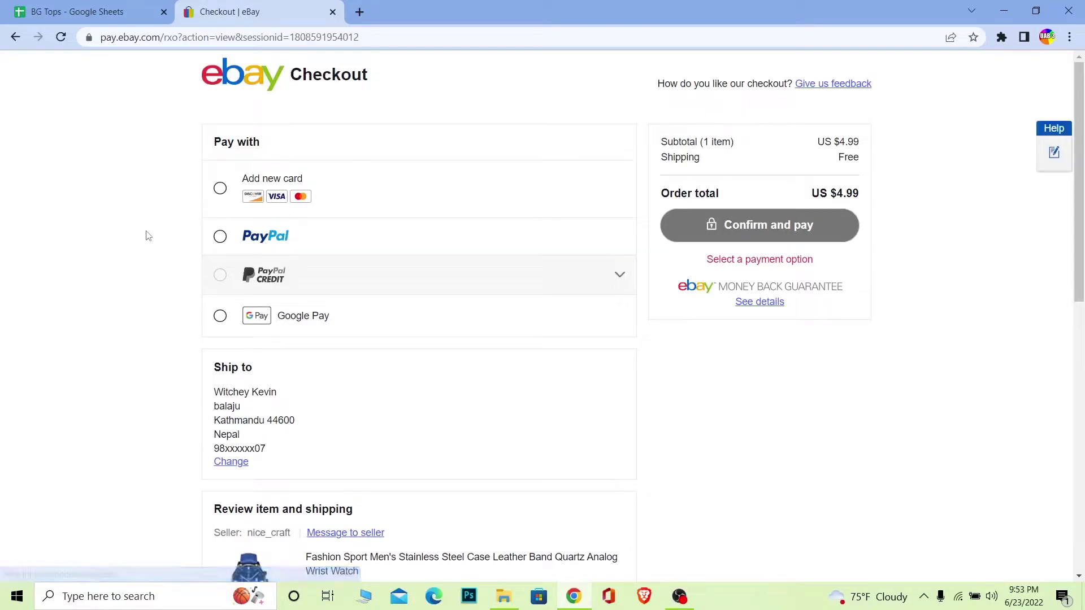
scroll(146, 233, down, 1)
scroll(145, 238, down, 4)
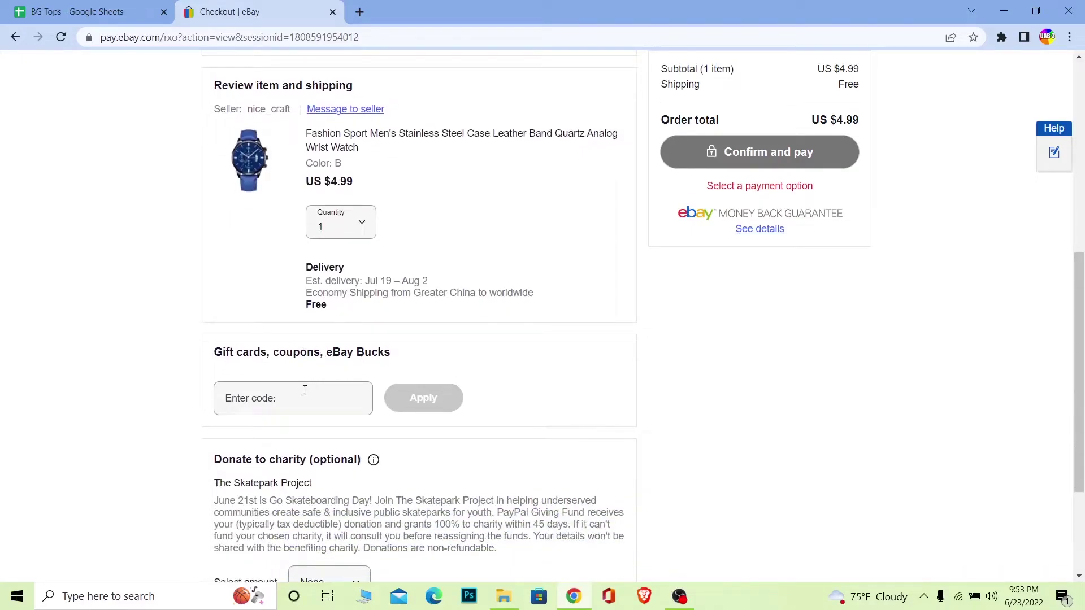
Enter a code in the gift card field and apply it, getting a wrong-code rejection.
click(304, 390)
click(482, 372)
scroll(482, 370, down, 3)
click(248, 214)
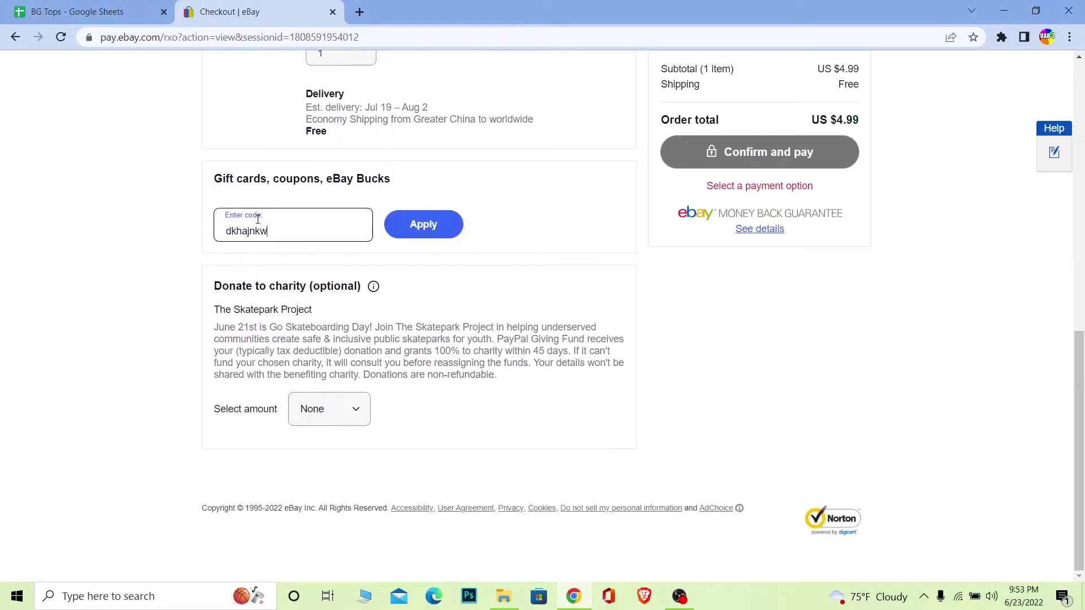
click(440, 227)
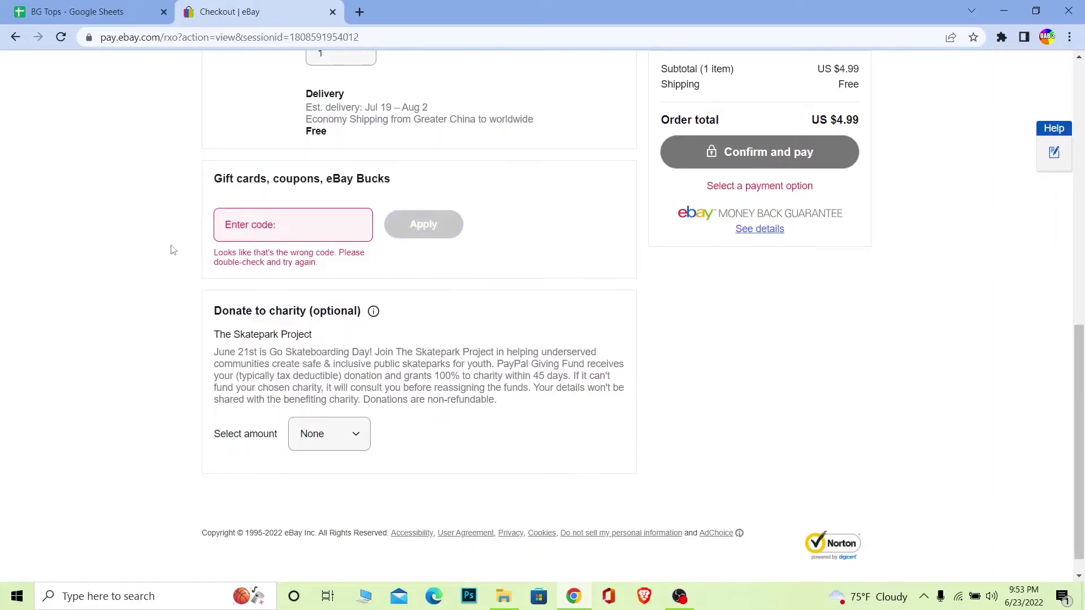
scroll(414, 311, up, 4)
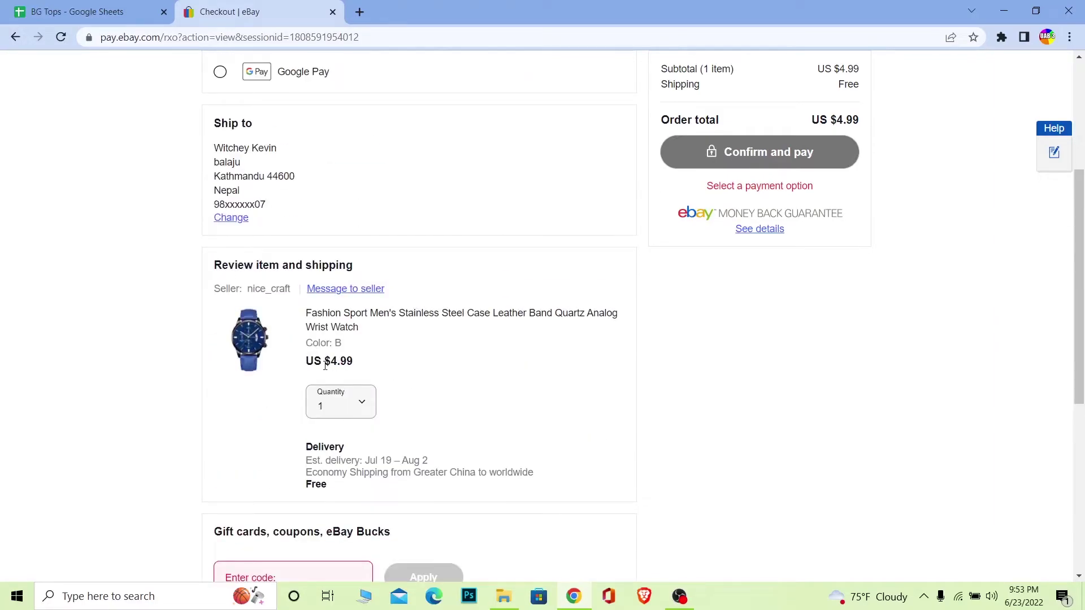
drag(325, 363, 371, 374)
click(760, 396)
double_click(334, 363)
scroll(288, 364, up, 3)
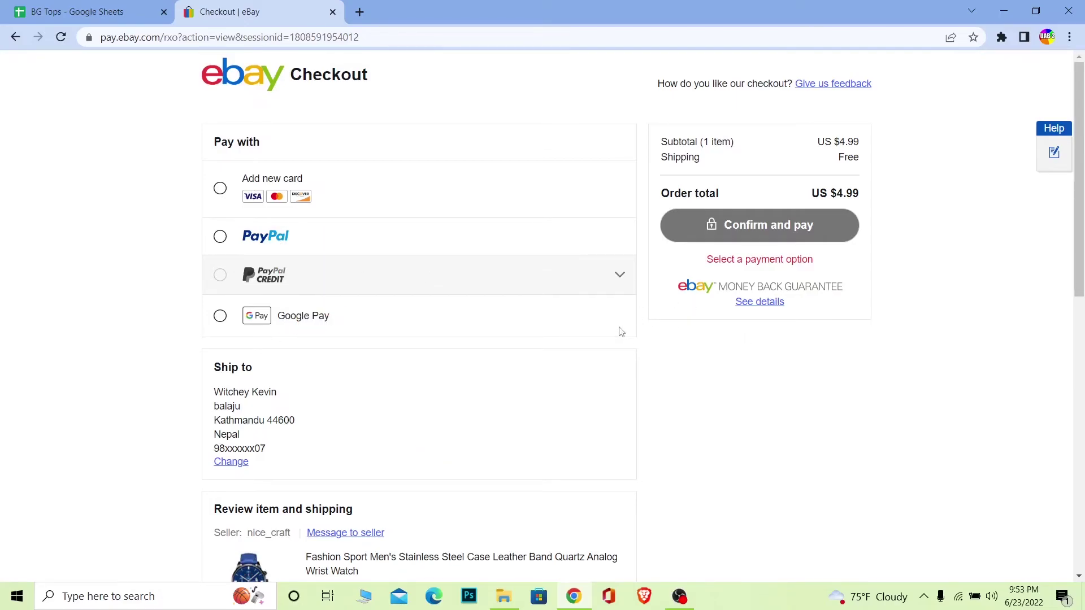
Abandon checkout via the eBay logo, returning to the item, then the home page.
click(241, 95)
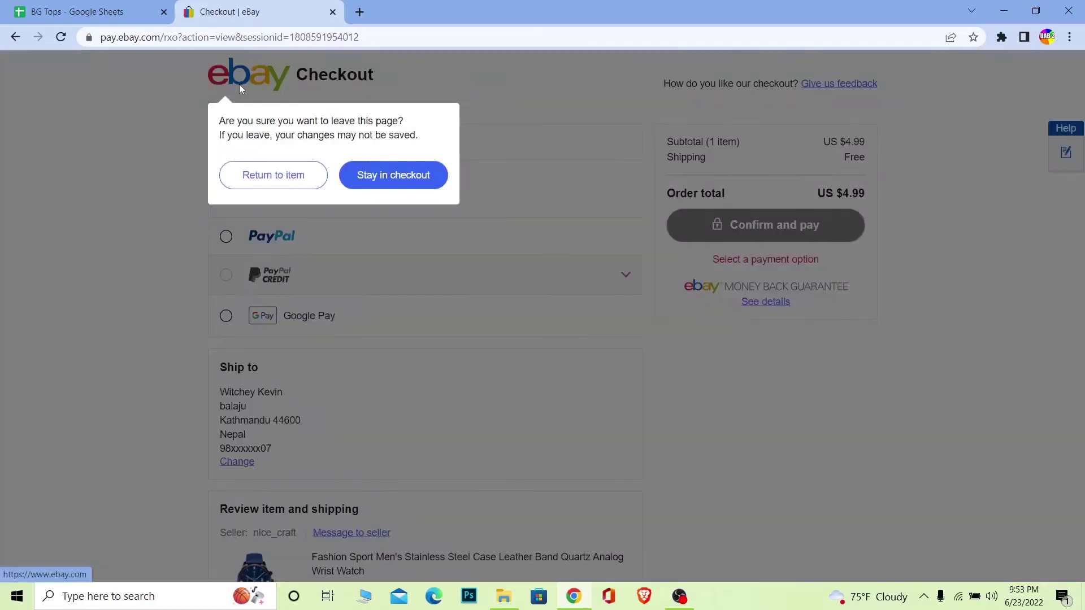
click(265, 179)
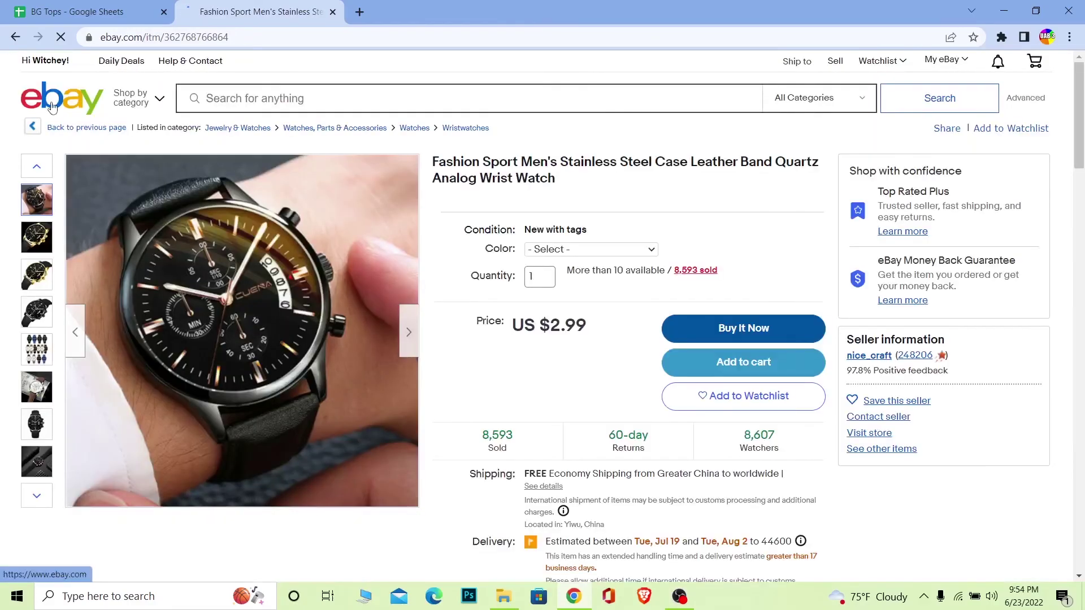
click(54, 105)
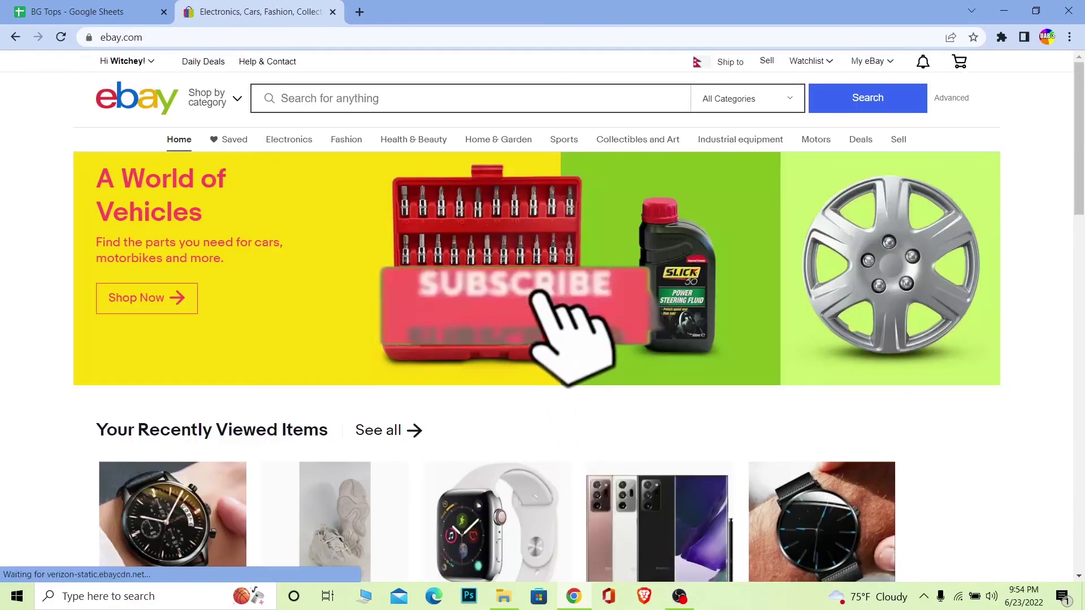